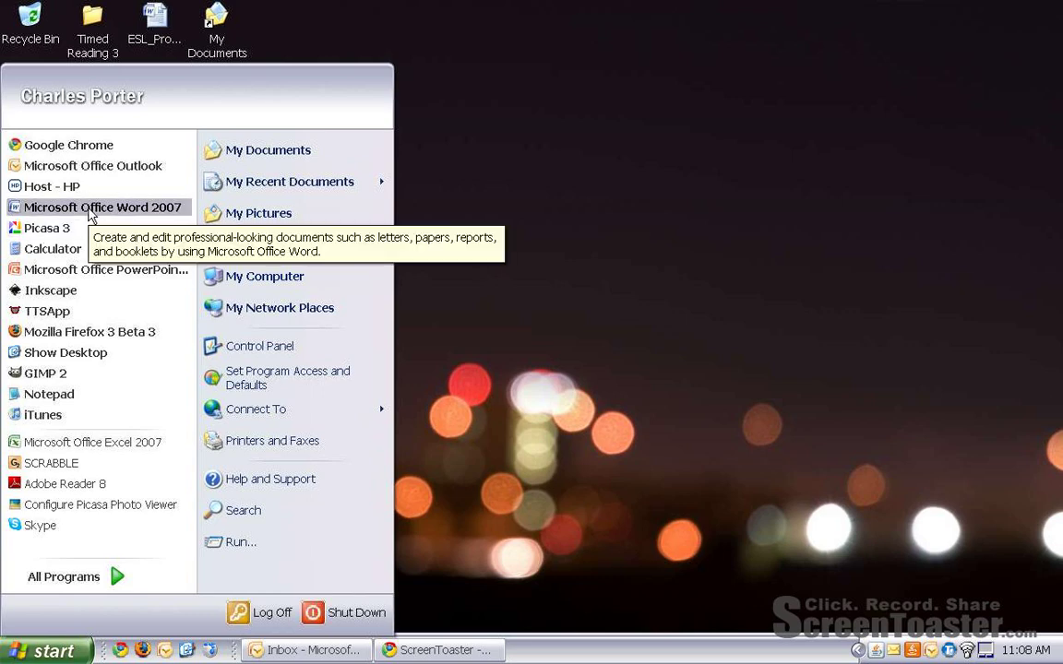
# - Open Microsoft Office Word 2007 with a blank document and maximize its window
pyautogui.click(98, 576)
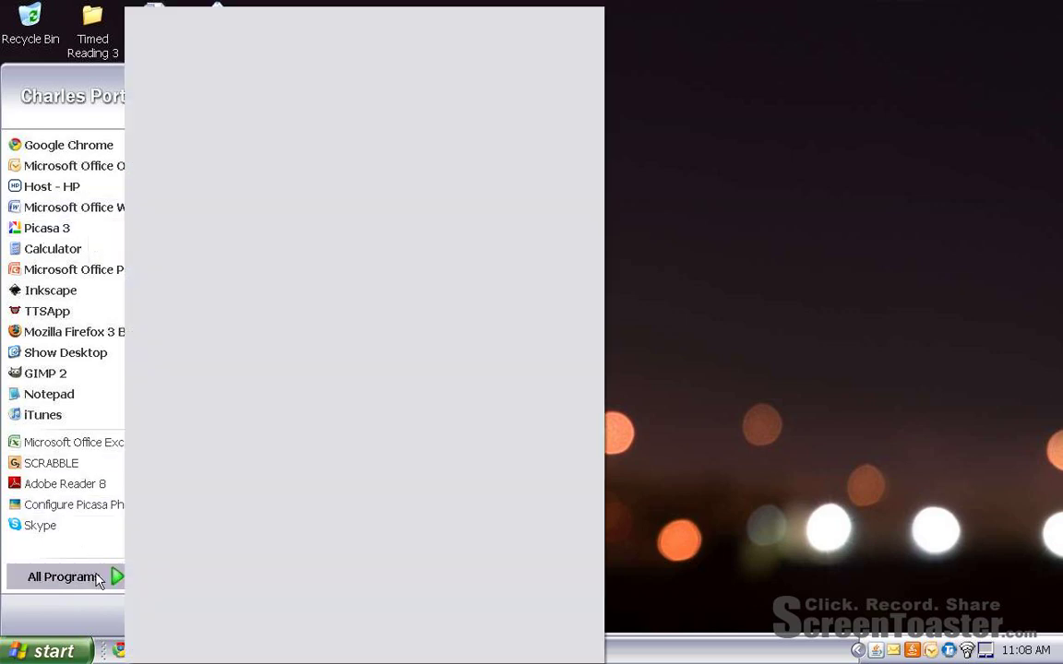
pyautogui.moveTo(247, 302)
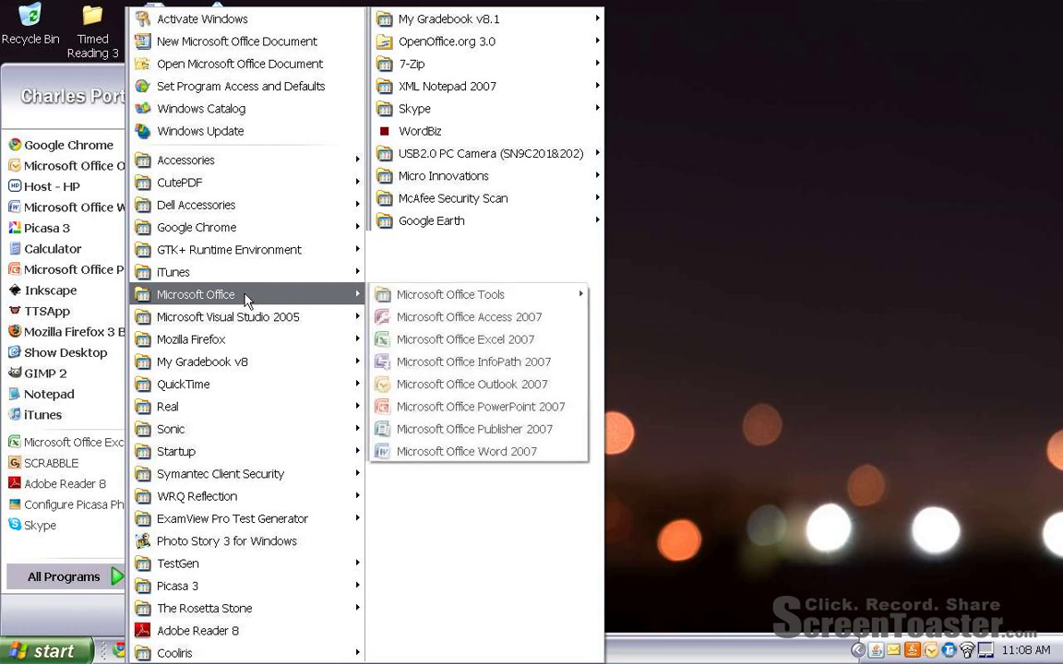
pyautogui.click(448, 451)
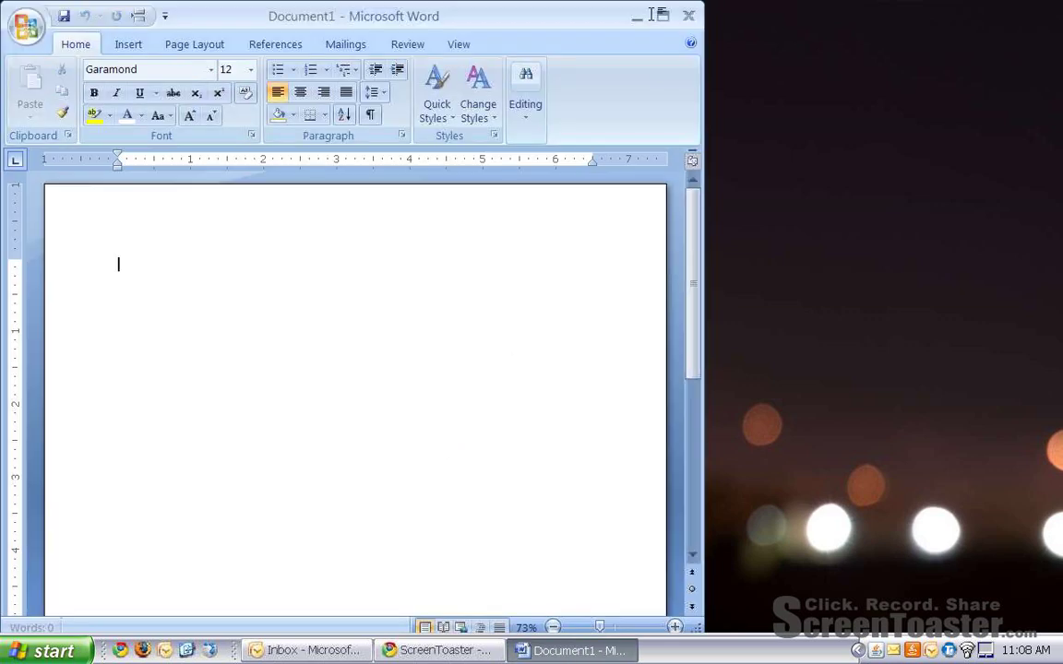
pyautogui.click(662, 16)
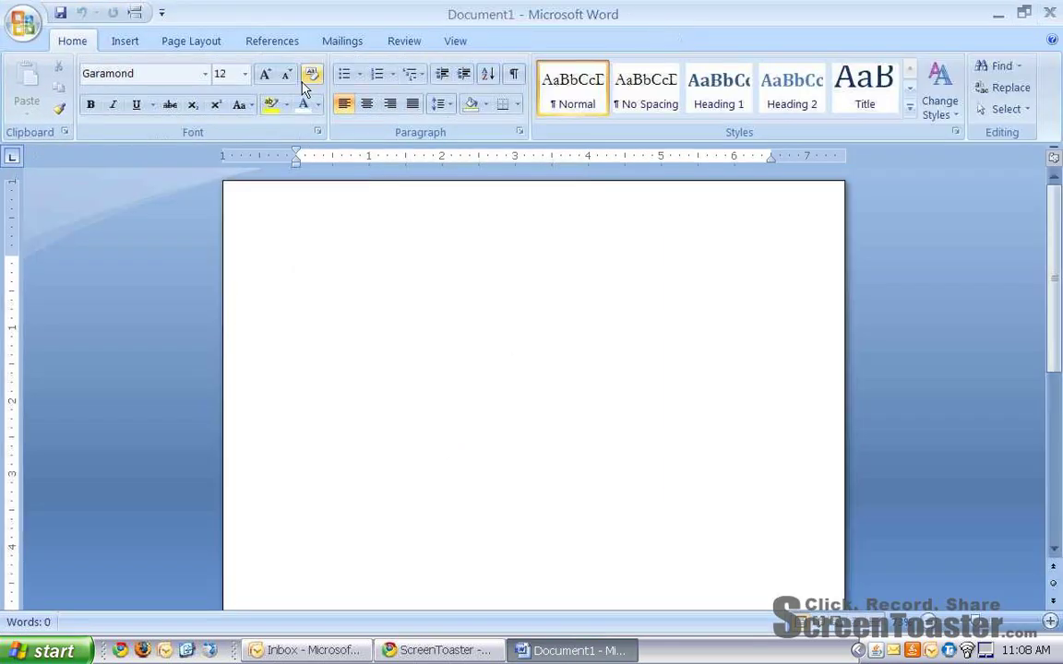
# - Set the page margins to the Normal preset, with 1" on all sides
pyautogui.click(178, 43)
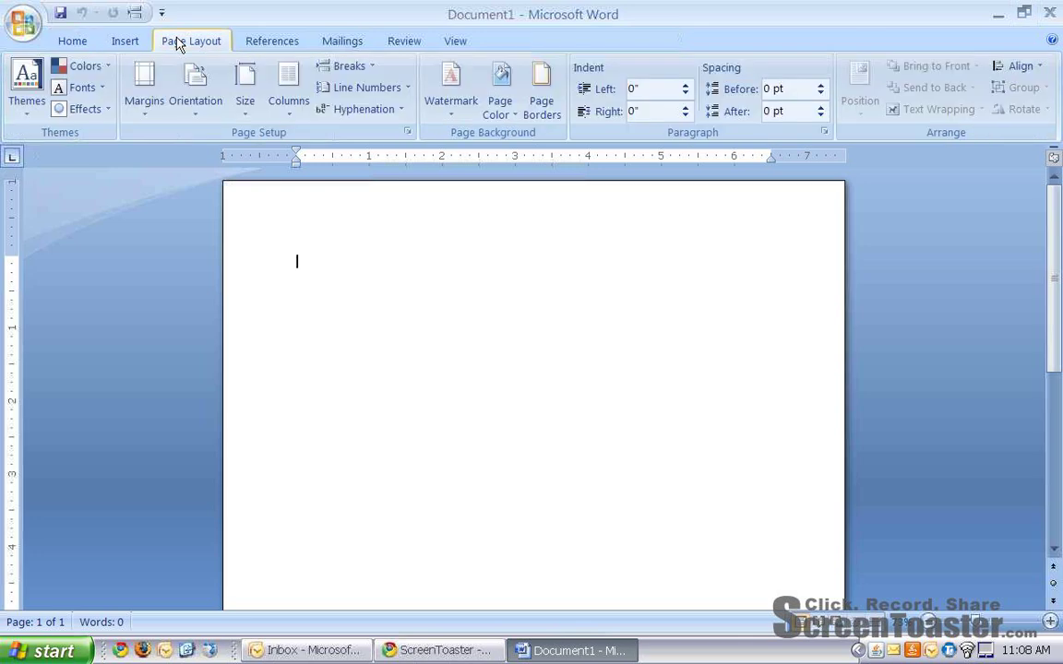
pyautogui.click(157, 120)
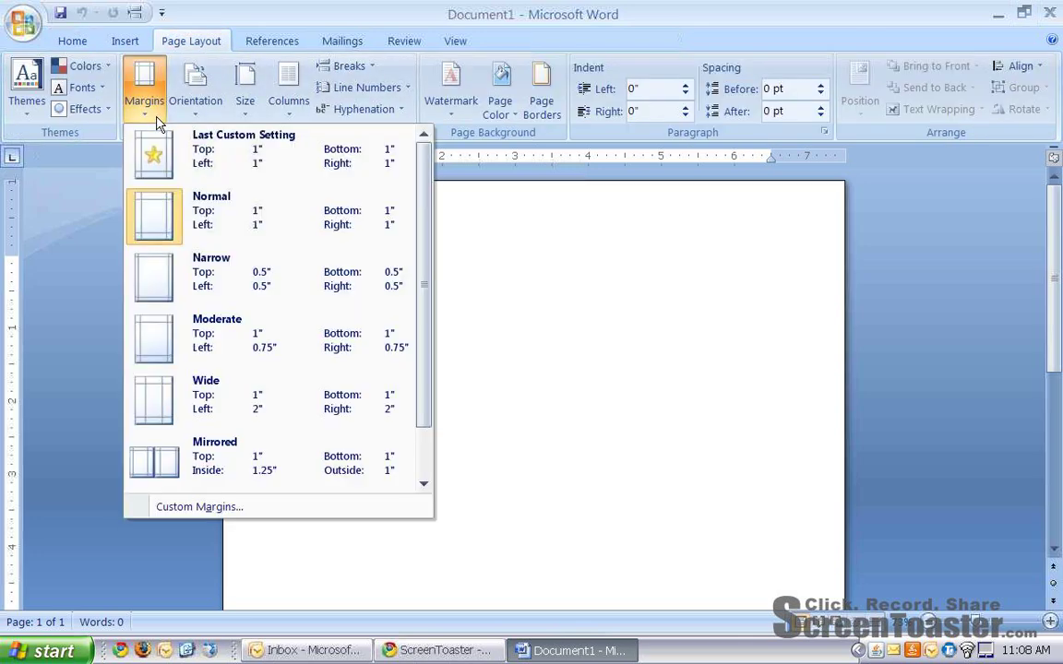
pyautogui.click(198, 213)
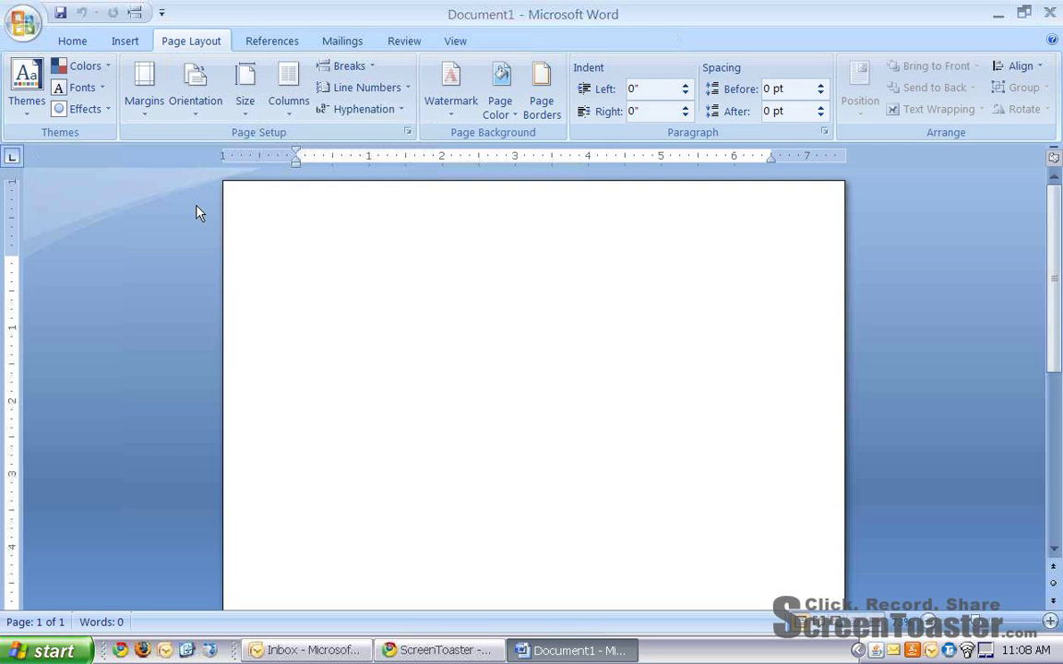
# - Set the paragraph line spacing to Double and the font to Times New Roman
pyautogui.click(73, 42)
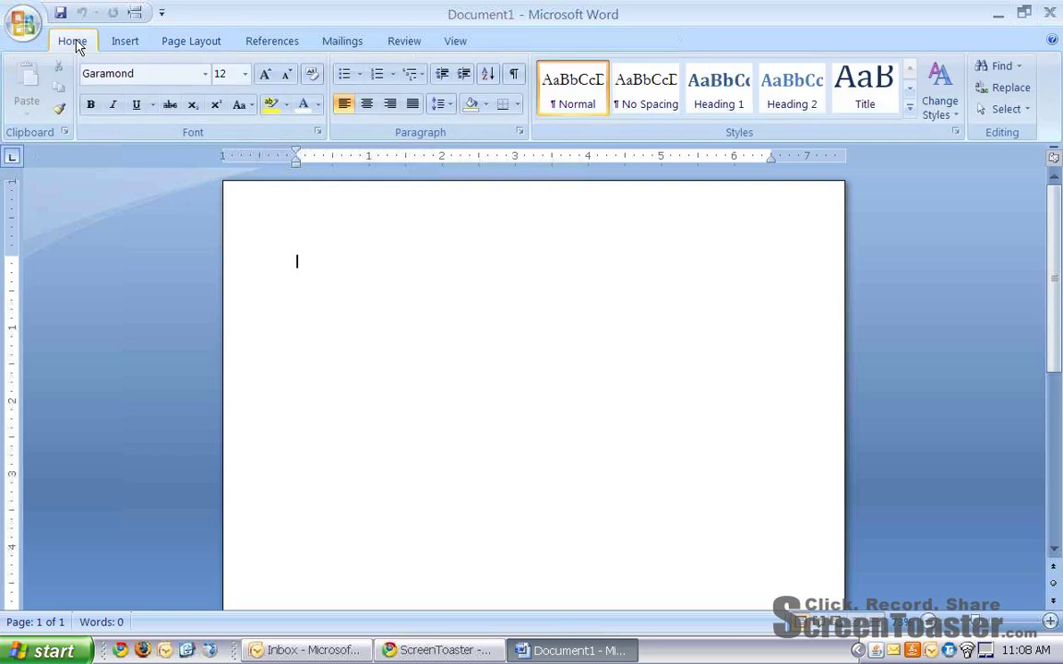
pyautogui.click(520, 135)
pyautogui.click(572, 357)
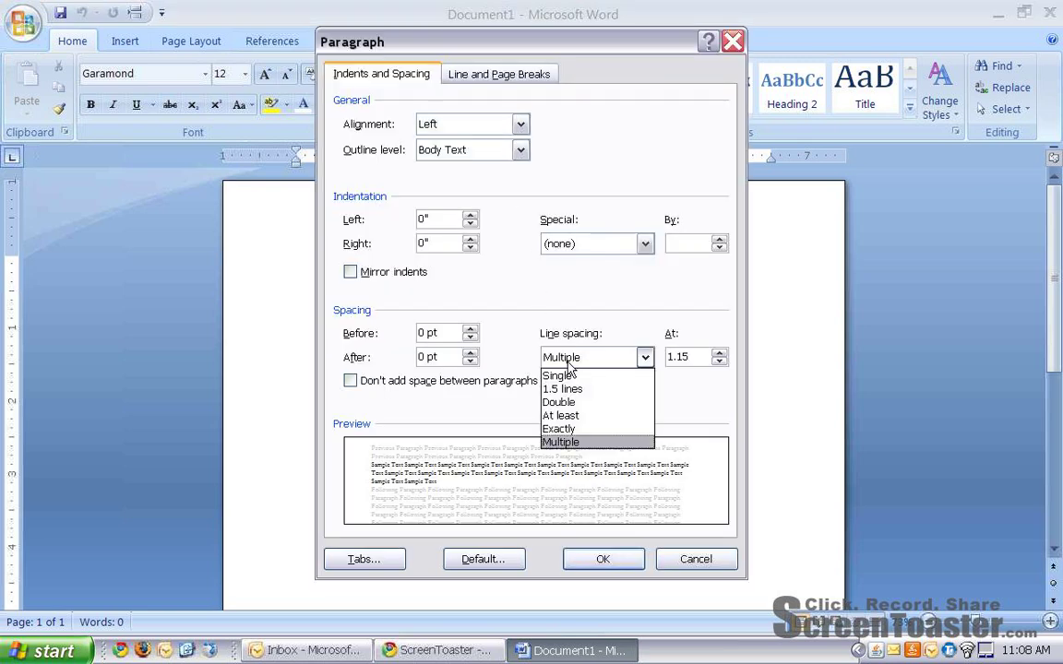
pyautogui.click(558, 402)
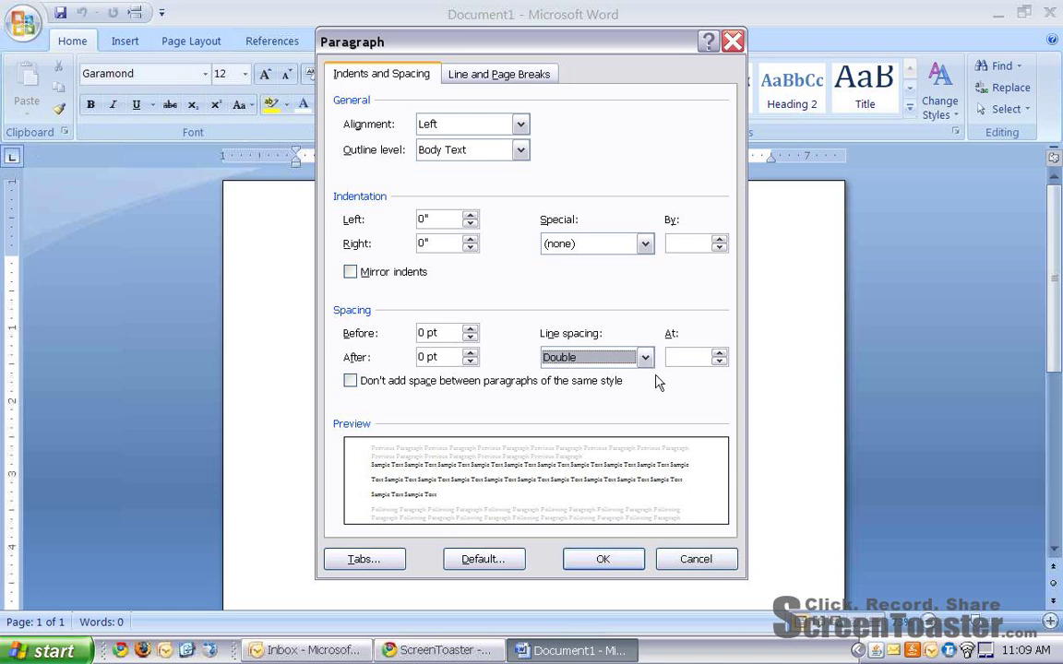
pyautogui.click(610, 557)
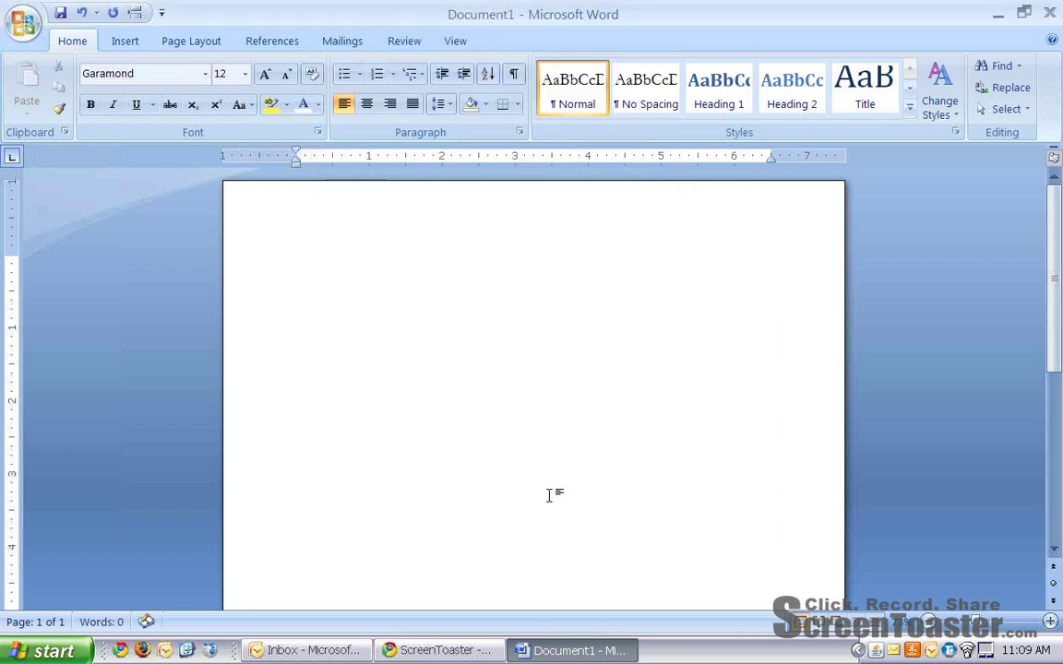
pyautogui.click(206, 76)
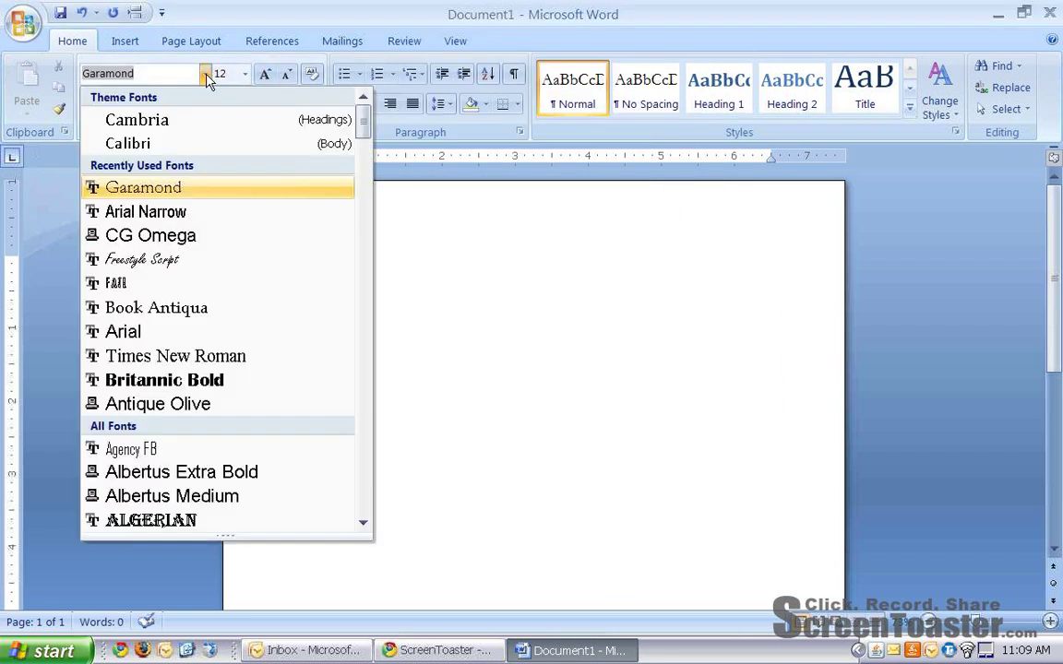
pyautogui.click(189, 356)
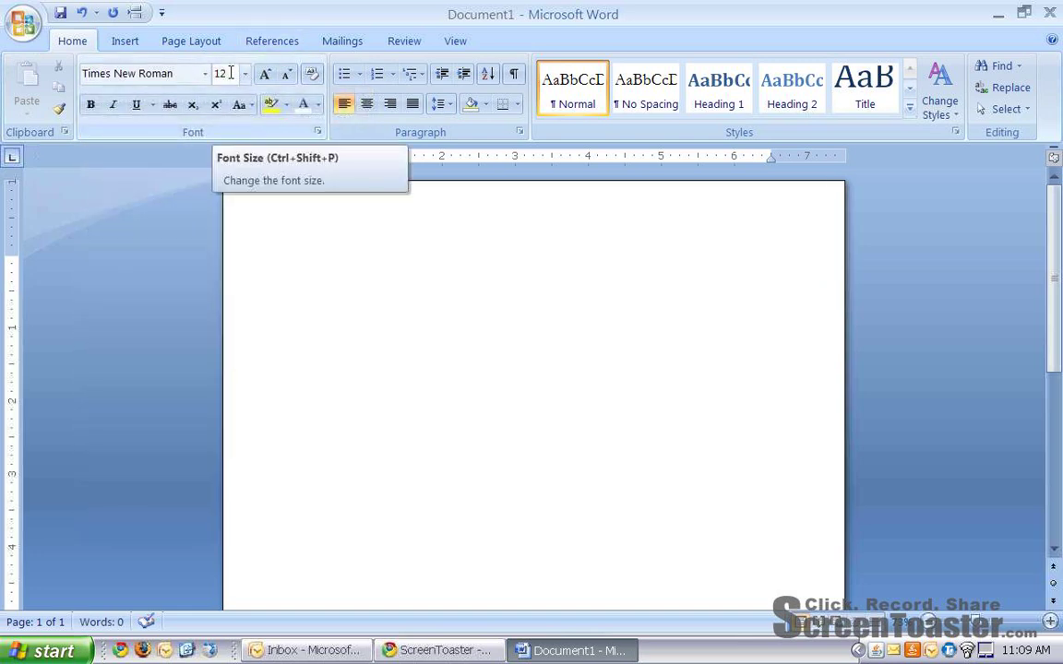
# - Add a Plain Number 3 page number at the top of the page, put the author's last name before it, and close the header
pyautogui.click(126, 41)
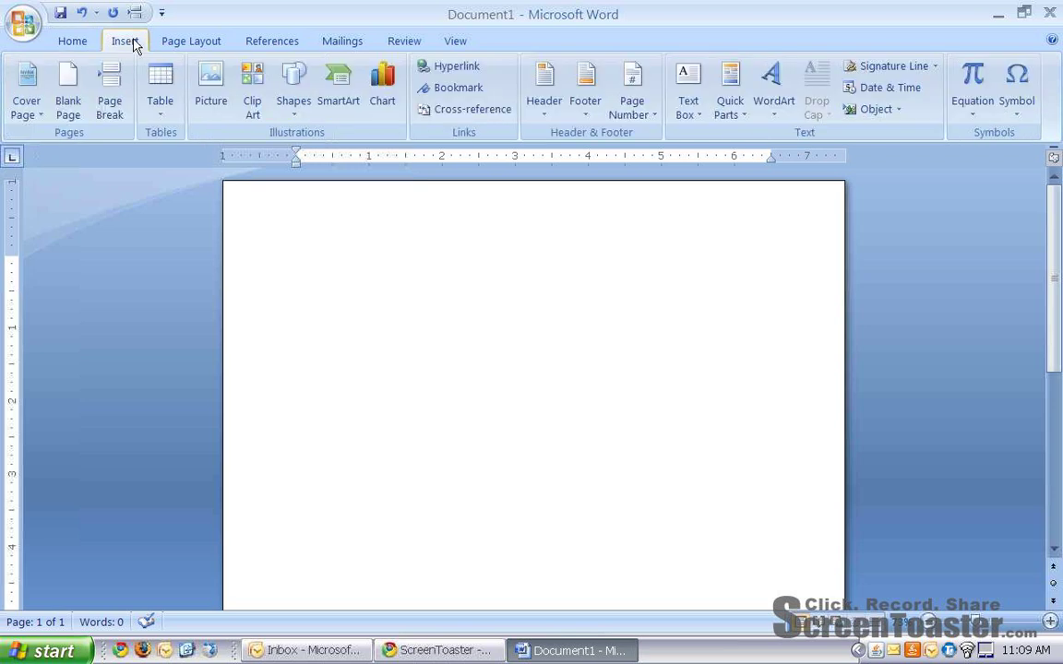
pyautogui.click(644, 122)
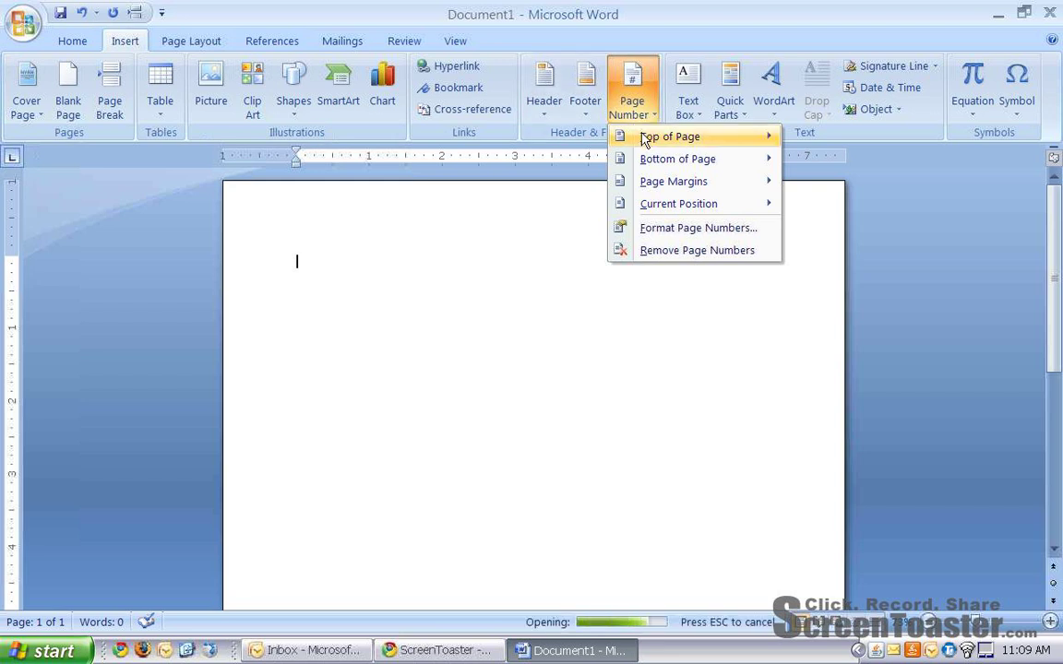
pyautogui.moveTo(643, 138)
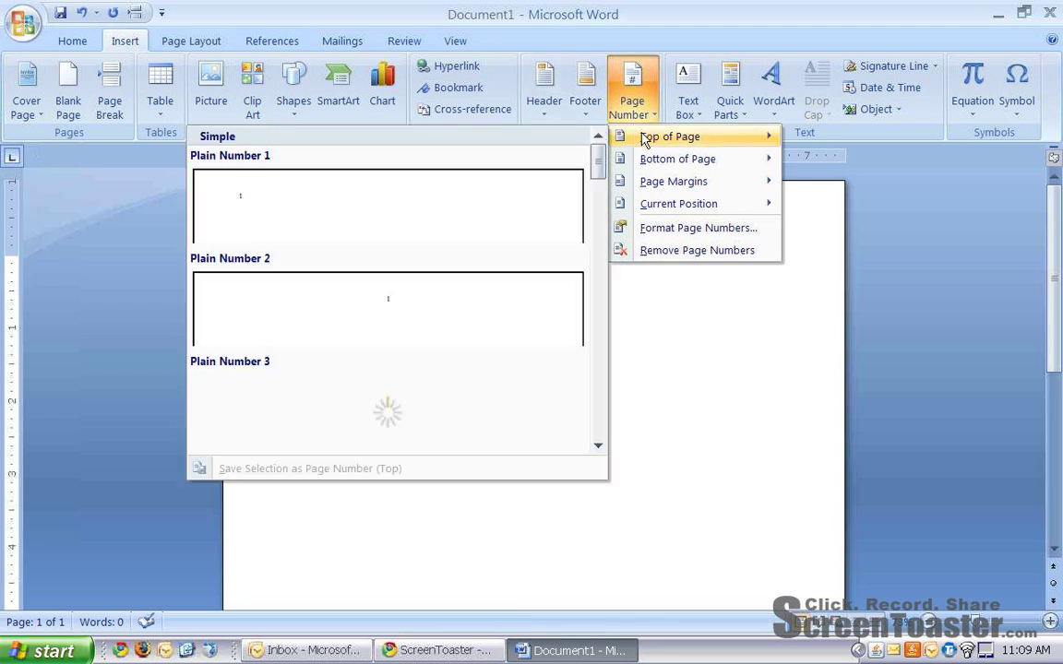
pyautogui.scroll(-3, 518, 323)
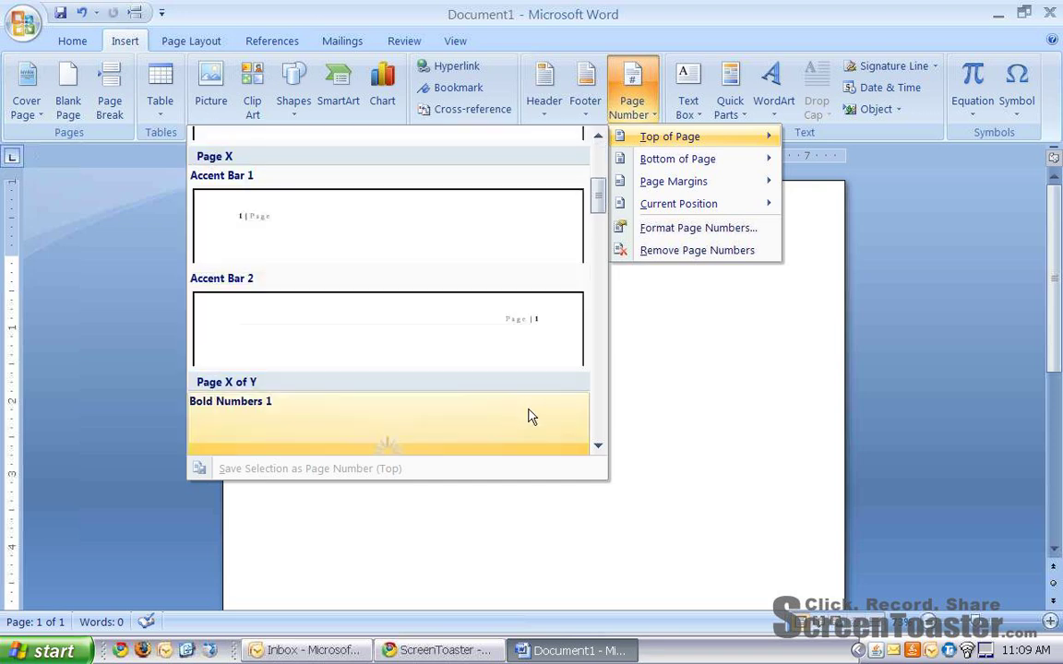
pyautogui.scroll(3, 508, 304)
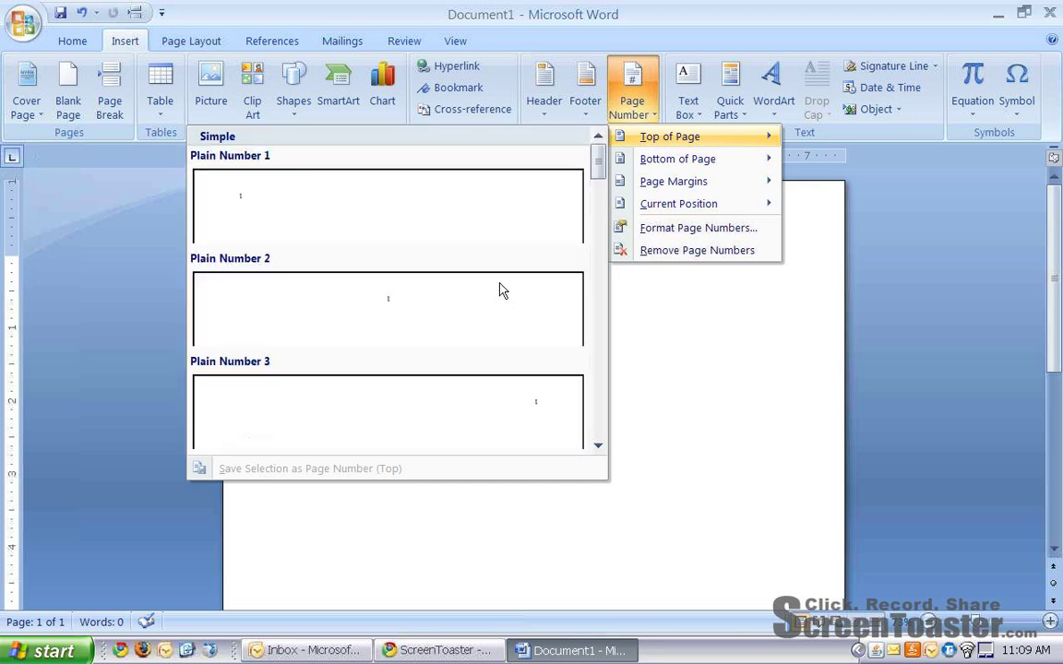
pyautogui.click(536, 409)
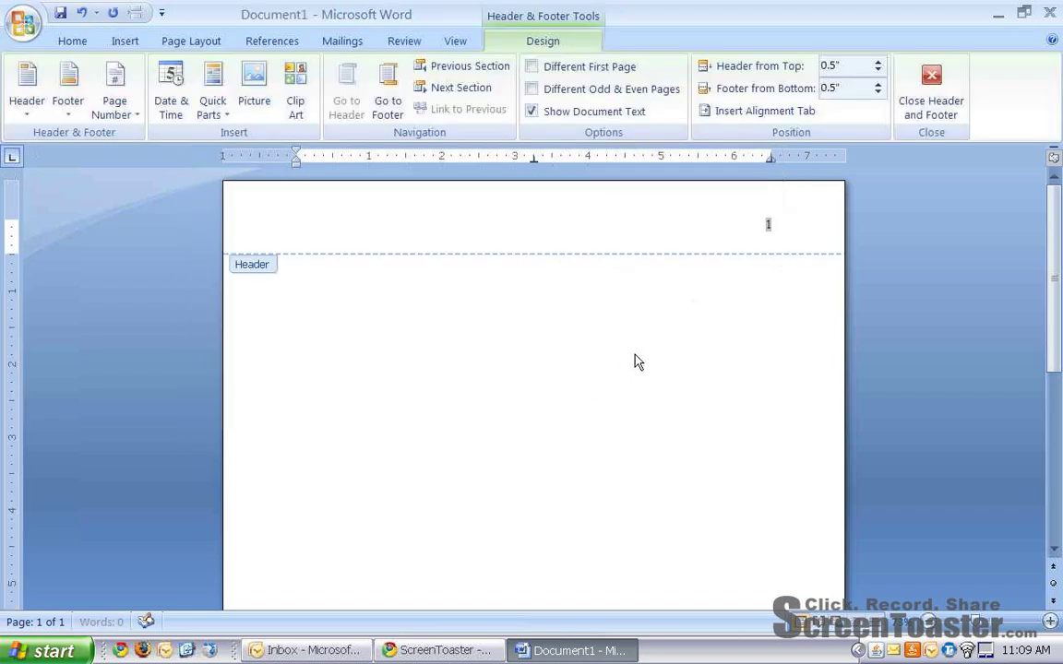
pyautogui.write('Porter')
pyautogui.click(927, 87)
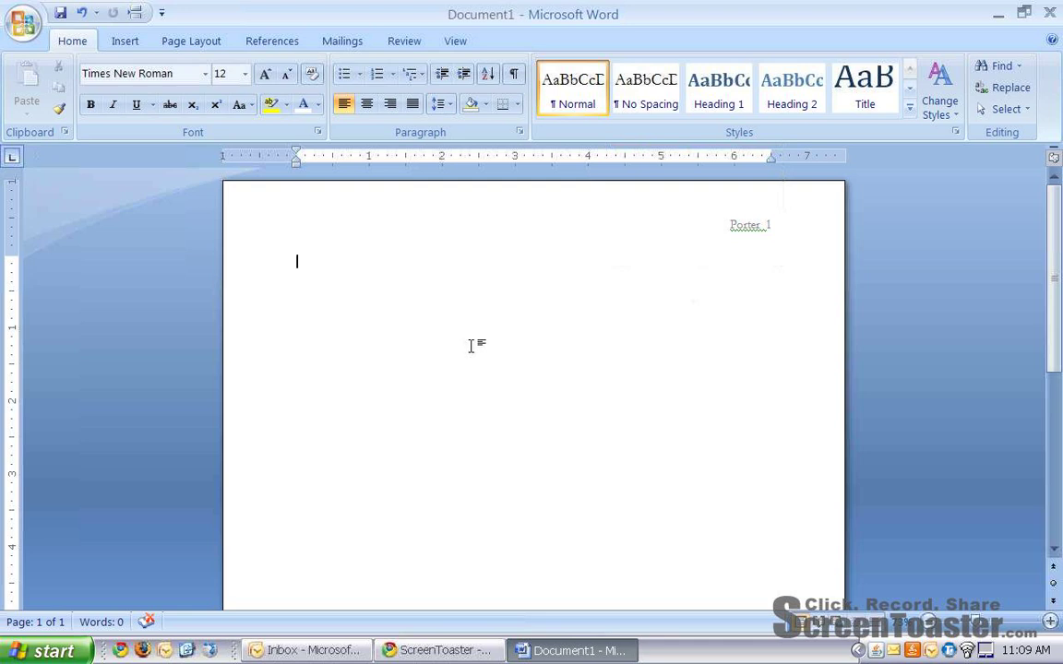
# - Enter the heading lines "Firstname Lastname", "Instructor Name" and "English 096" at the start of the document
pyautogui.write('Firstname Lastname')
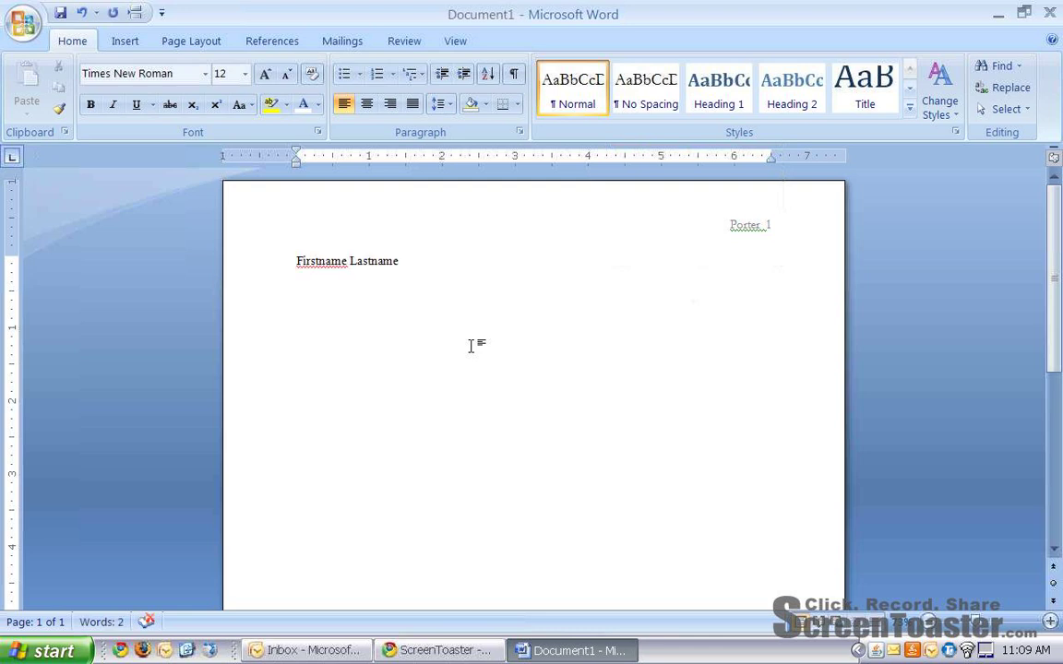
pyautogui.press('Return')
pyautogui.write('Instruc')
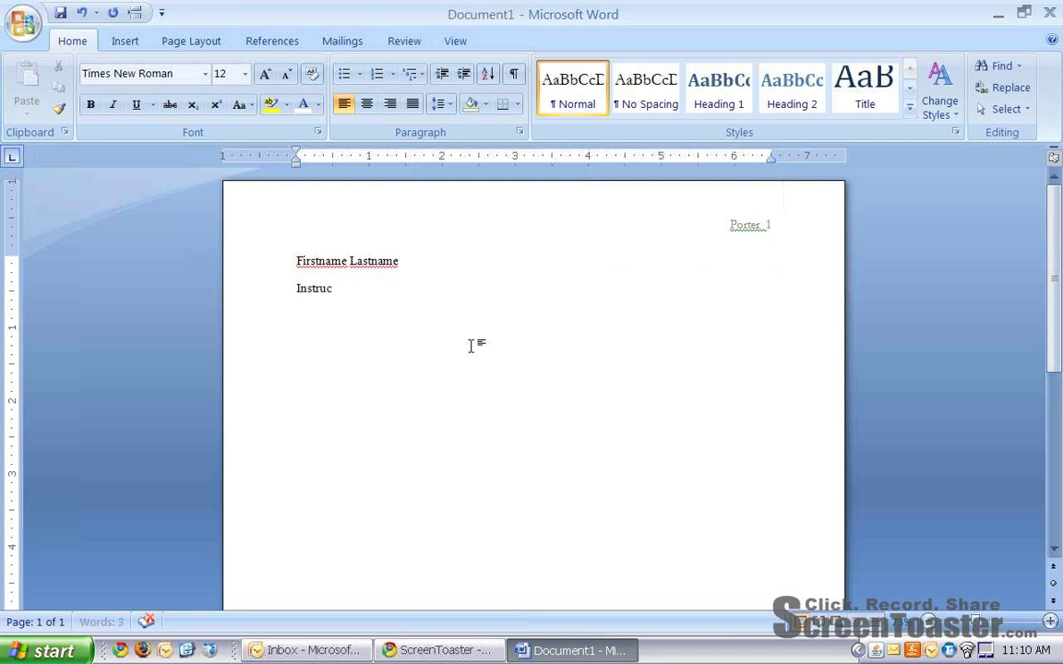
pyautogui.write('tor Name')
pyautogui.press('Return')
pyautogui.write('Engli')
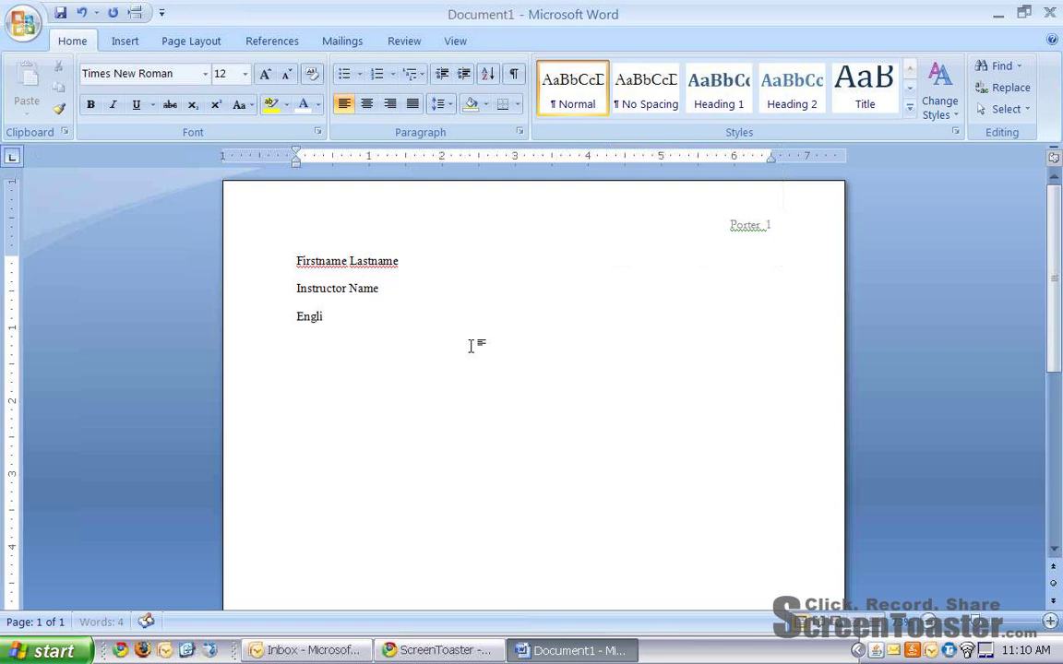
pyautogui.write('sh 096')
pyautogui.press('Return')
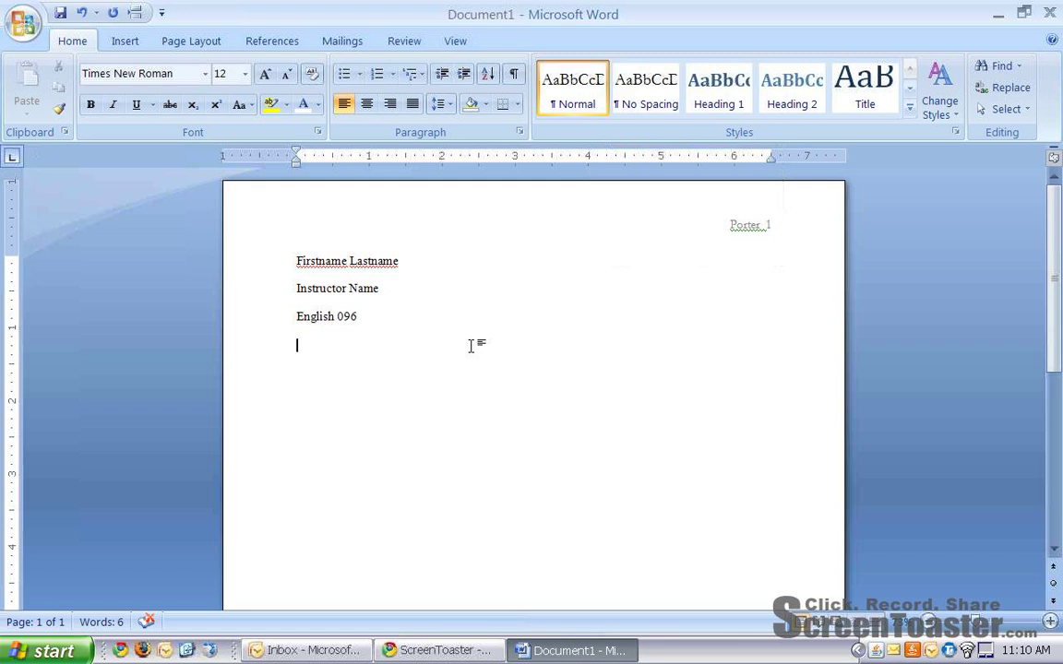
# - Insert the current date below the course line in the "19 January 2010" format
pyautogui.hotkey('alt', 'i')
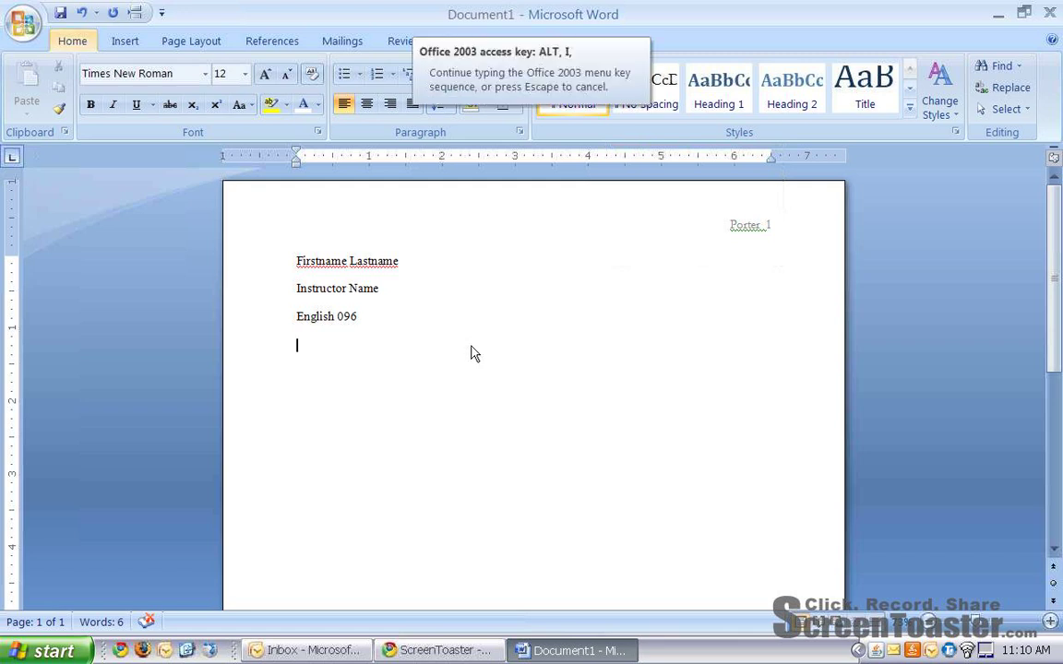
pyautogui.press('t')
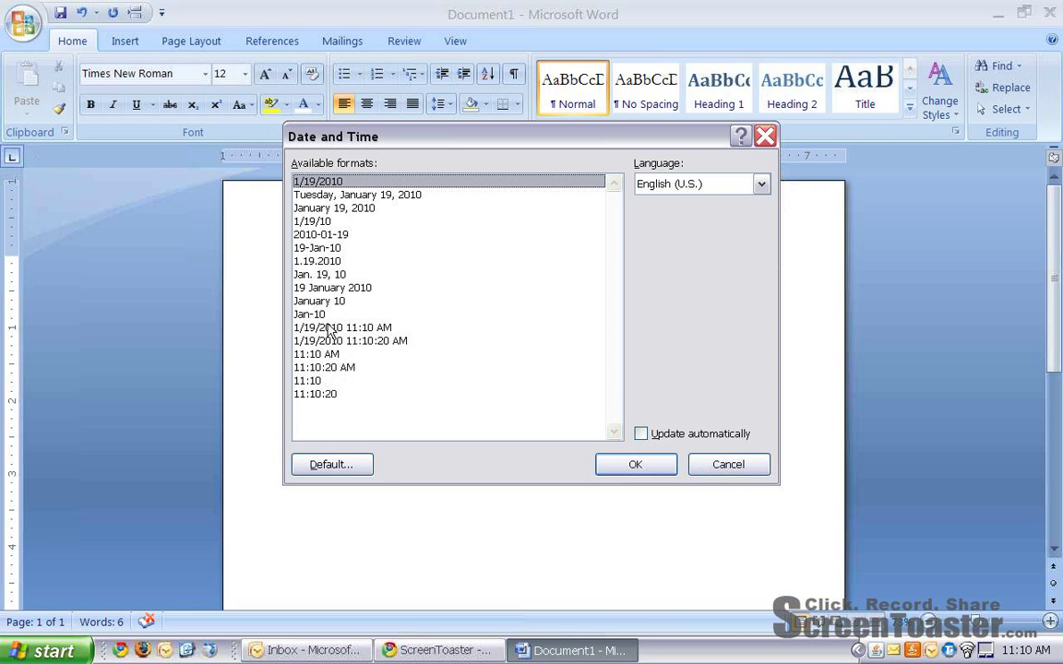
pyautogui.click(298, 287)
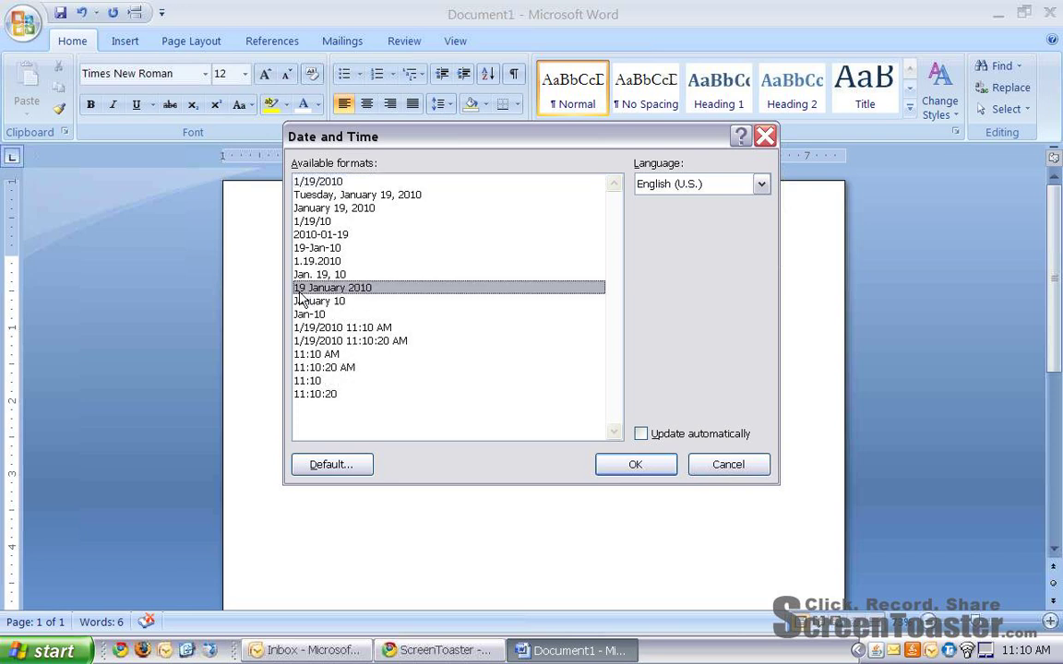
pyautogui.click(632, 463)
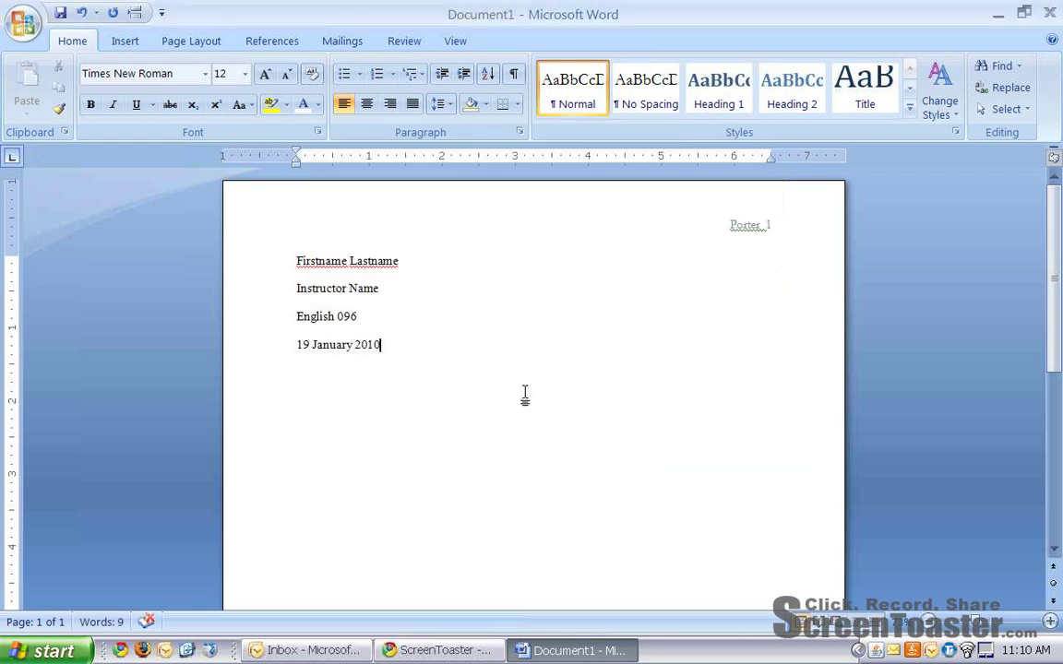
# - Add the centered title "Title of the Paper" on the line below the date
pyautogui.click(368, 107)
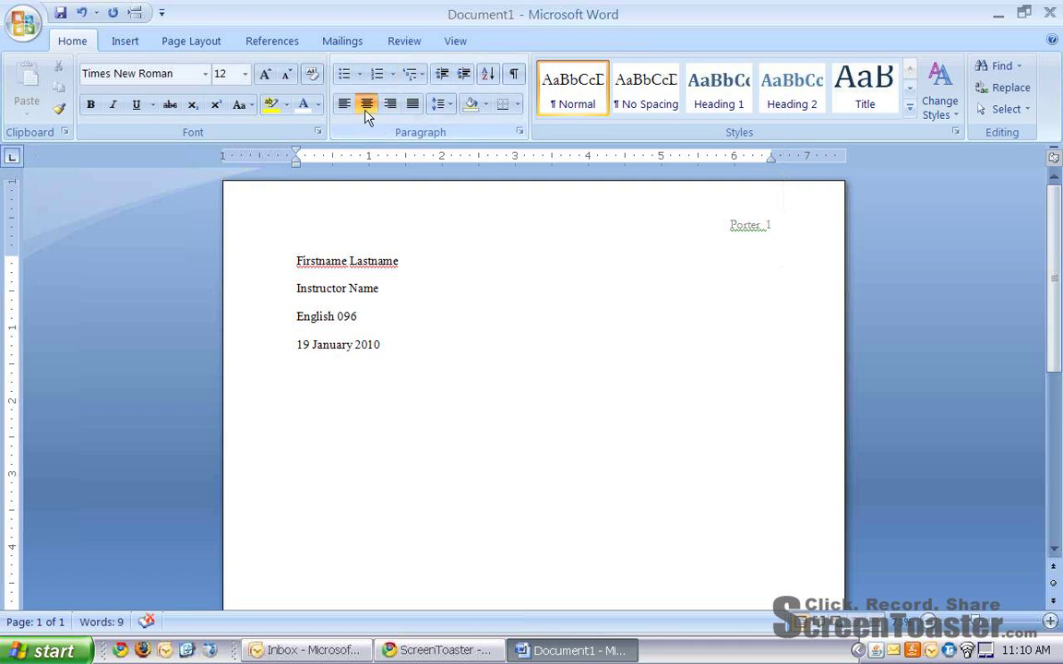
pyautogui.write('T')
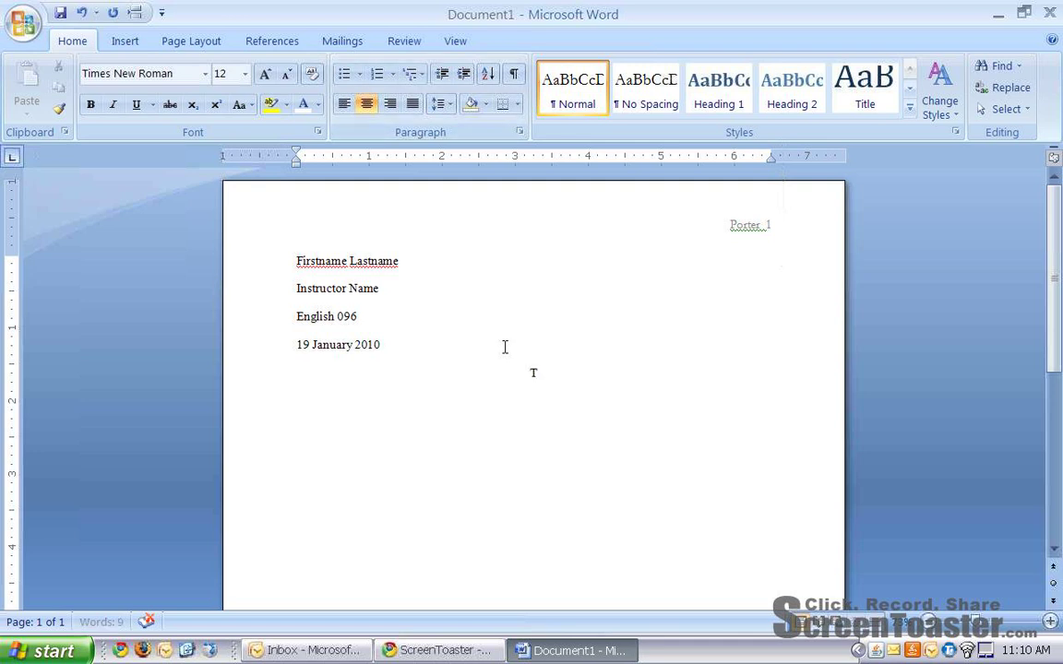
pyautogui.write('itle of the Paper')
pyautogui.press('Return')
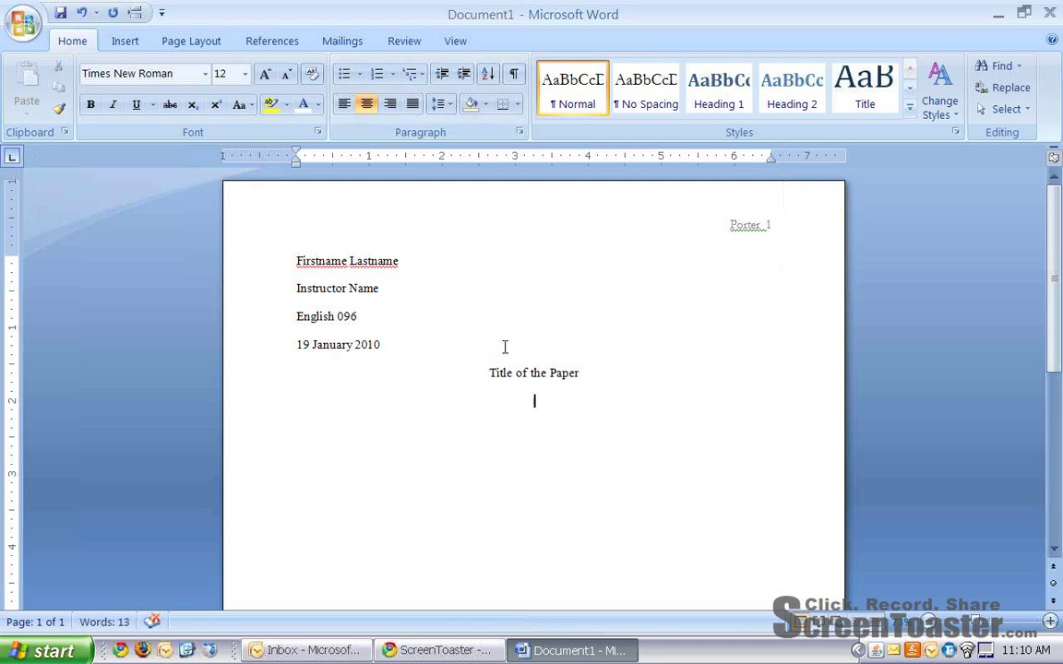
# - Below the title, write the left-aligned, first-line-indented sentence "This is the first sentence of my MLA formatted paper."
pyautogui.hotkey('ctrl', 'l')
pyautogui.press('Return')
pyautogui.press('Tab')
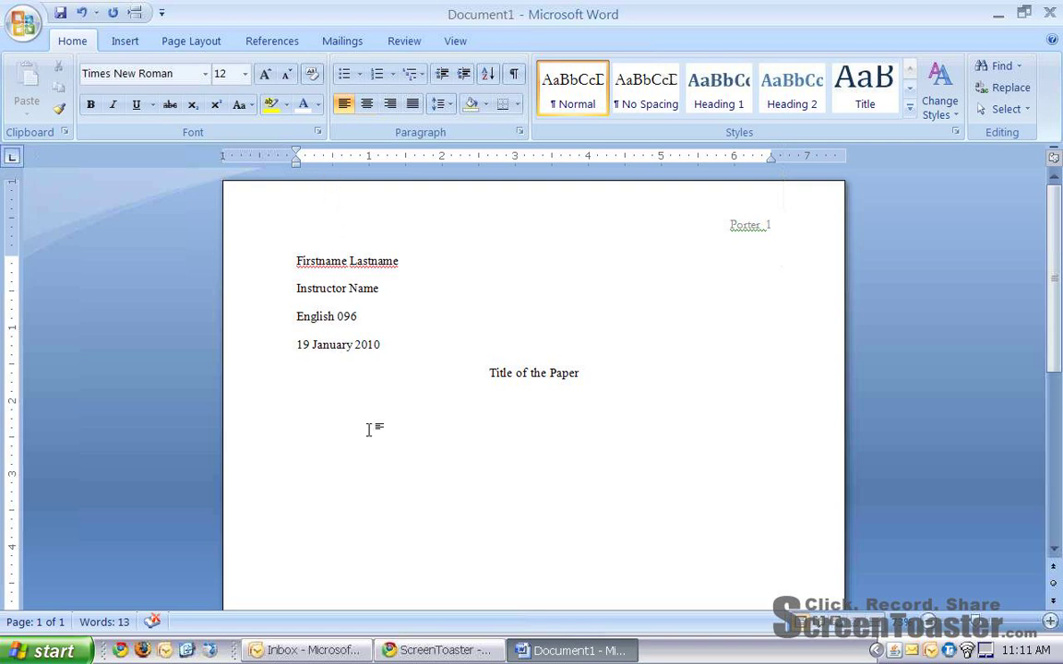
pyautogui.write('This is the first se')
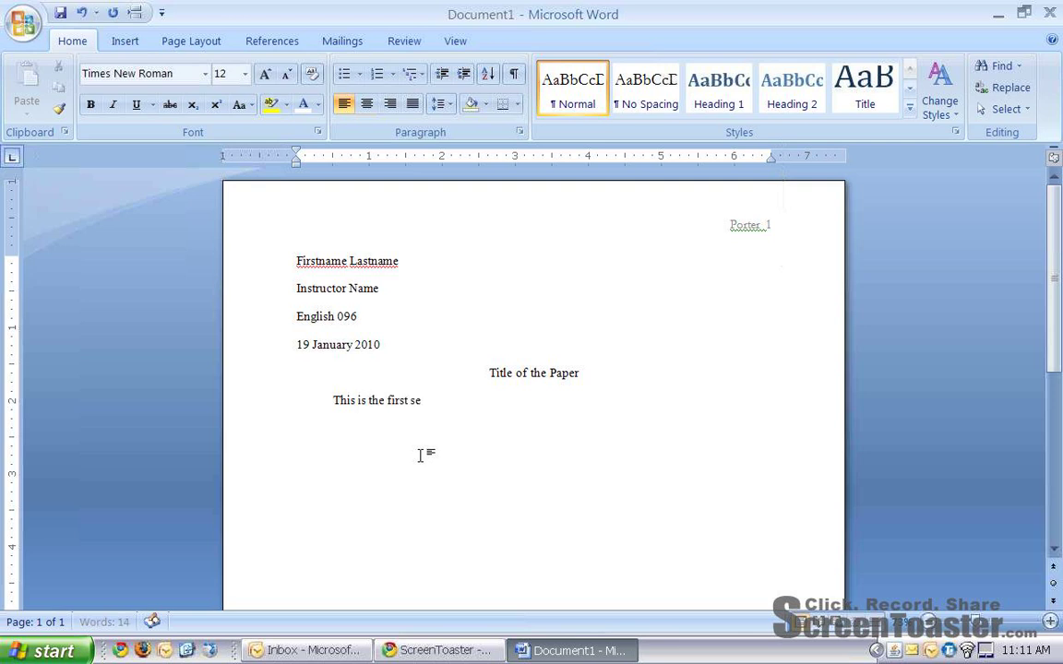
pyautogui.write('ntence of my MLA formatted paper.')
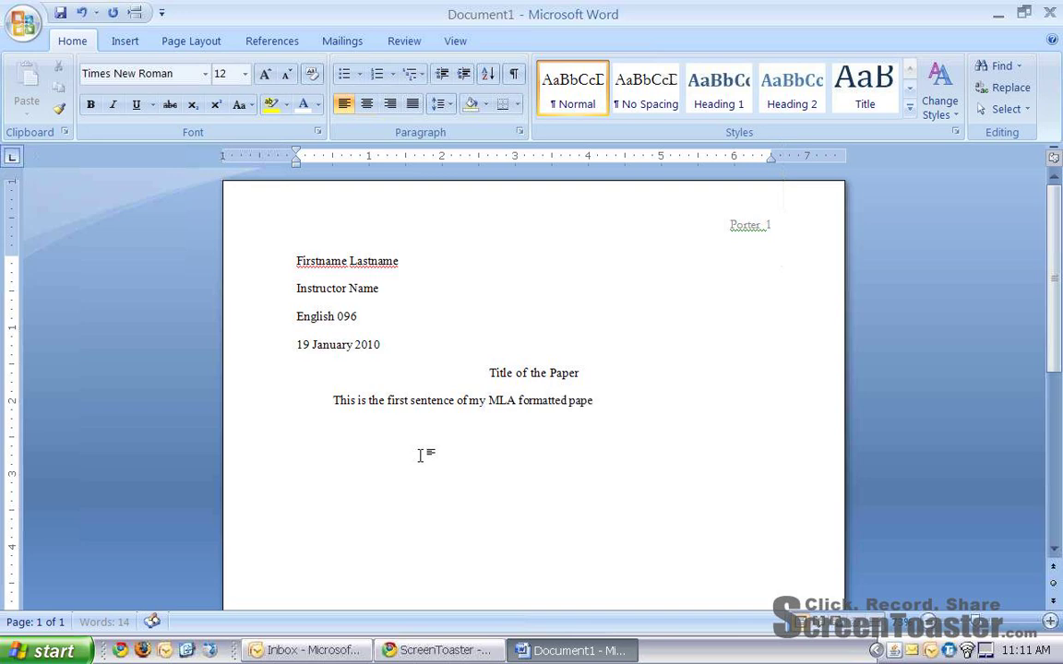